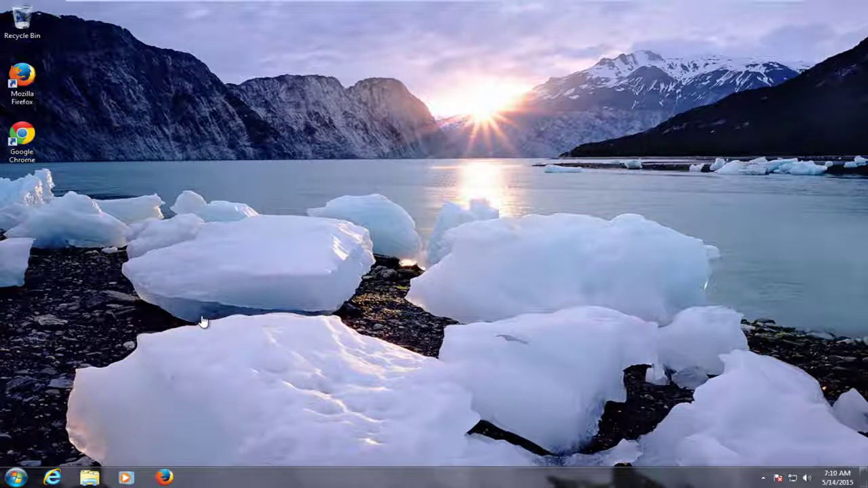
# Uninstall Ask Toolbar from Programs and Features, approving the confirmation and UAC prompts
pyautogui.click(10, 482)
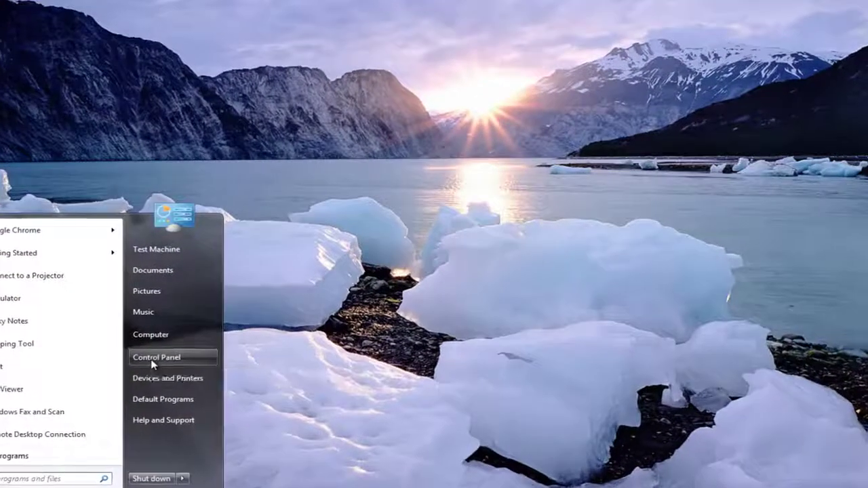
pyautogui.click(168, 350)
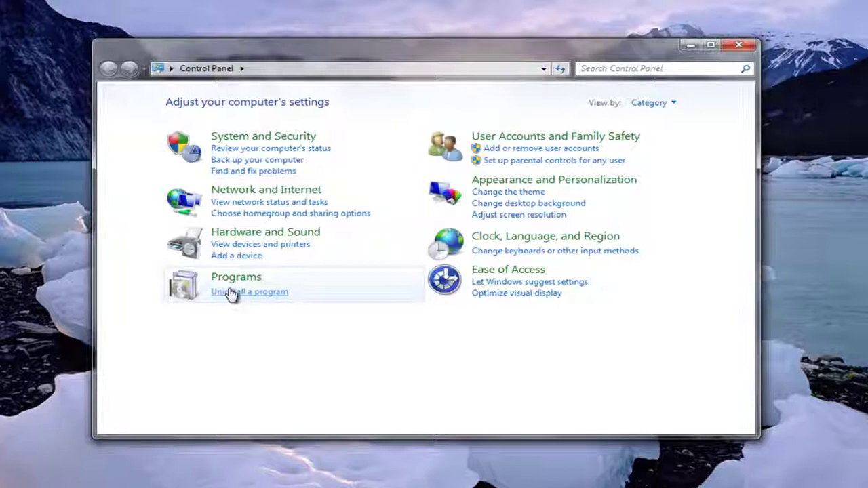
pyautogui.click(231, 293)
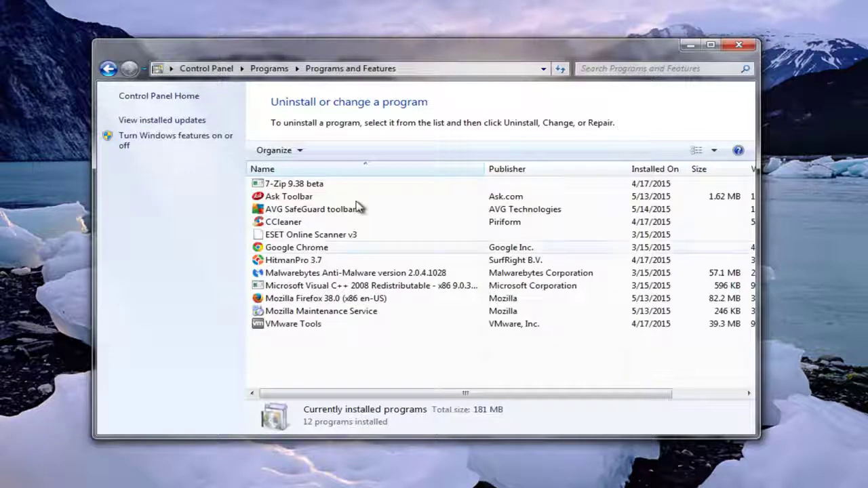
pyautogui.click(282, 202)
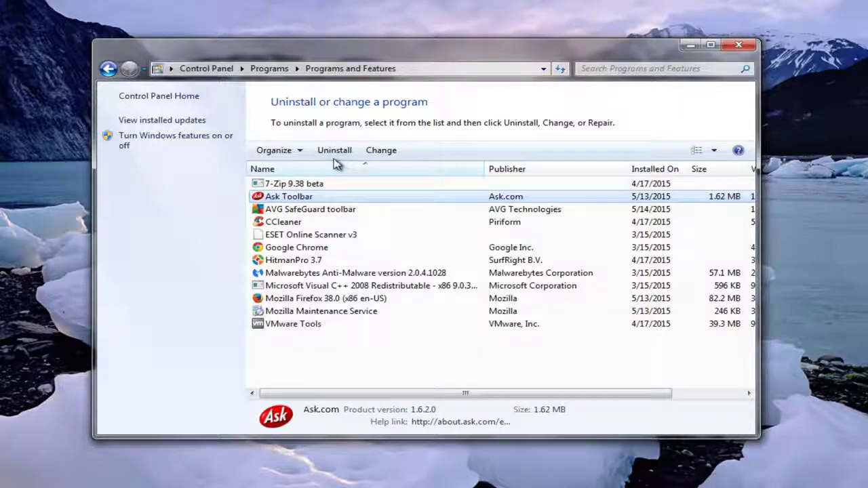
pyautogui.click(336, 152)
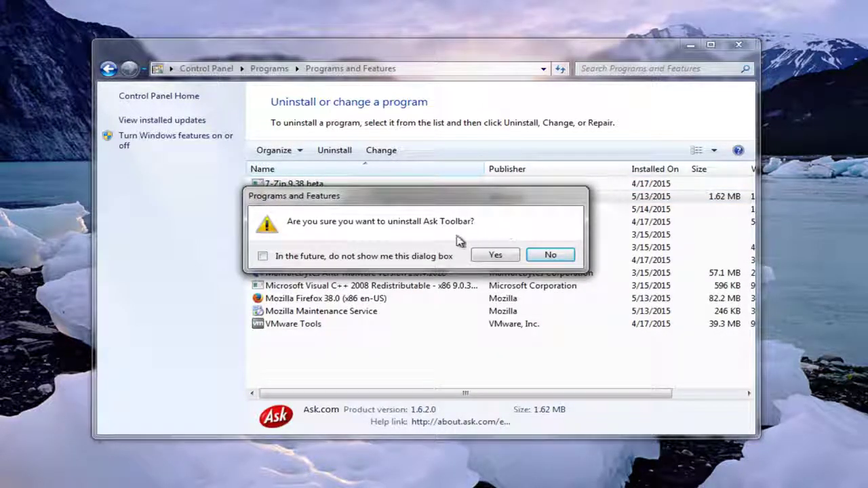
pyautogui.click(487, 256)
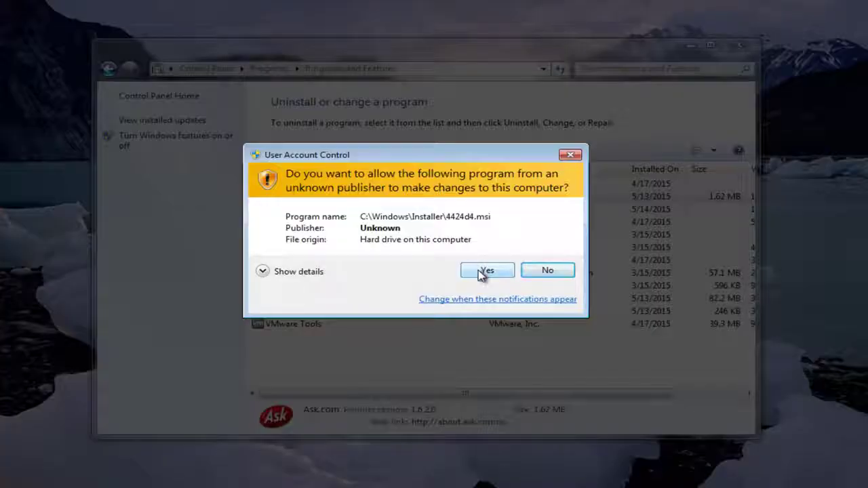
pyautogui.click(483, 271)
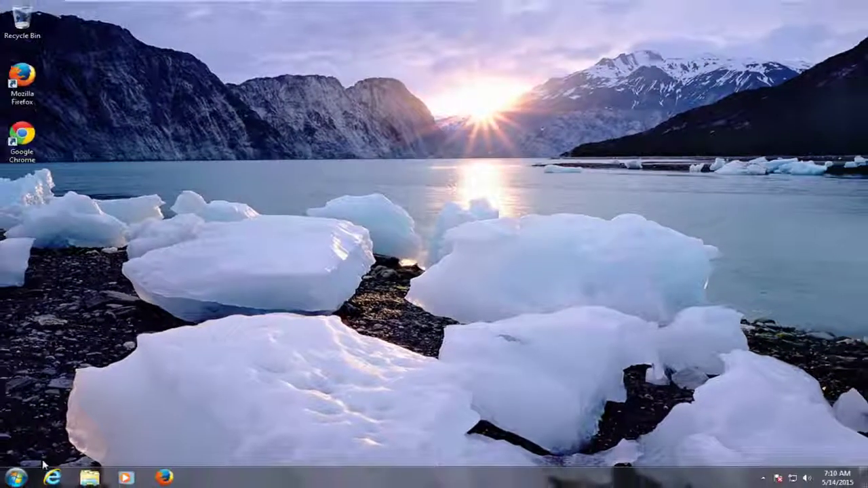
# Maximize Internet Explorer and check Manage add-ons toolbars and extensions for any Ask toolbar
pyautogui.click(55, 471)
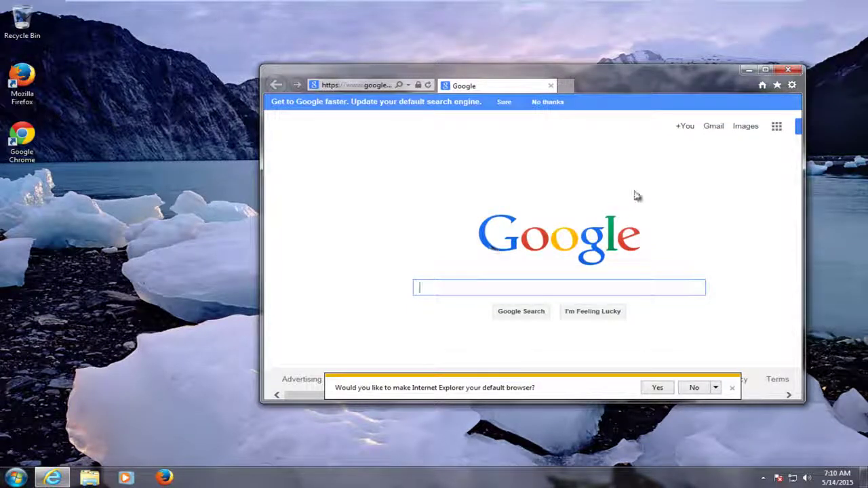
pyautogui.doubleClick(656, 86)
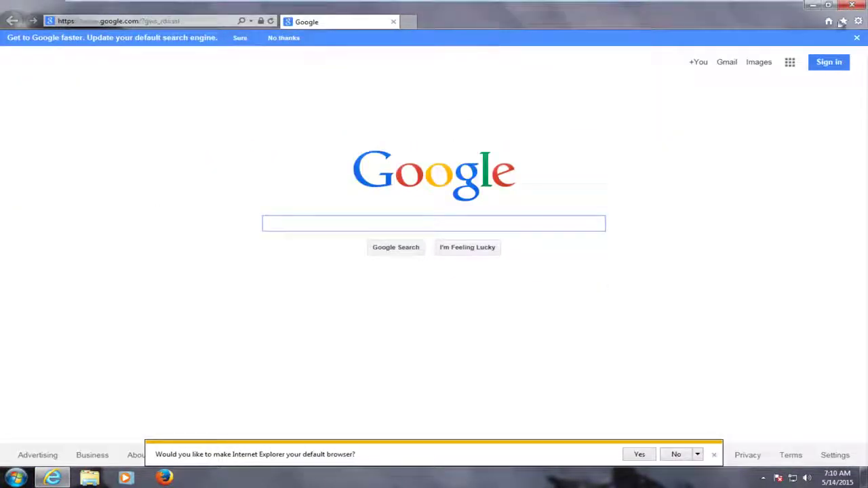
pyautogui.click(857, 21)
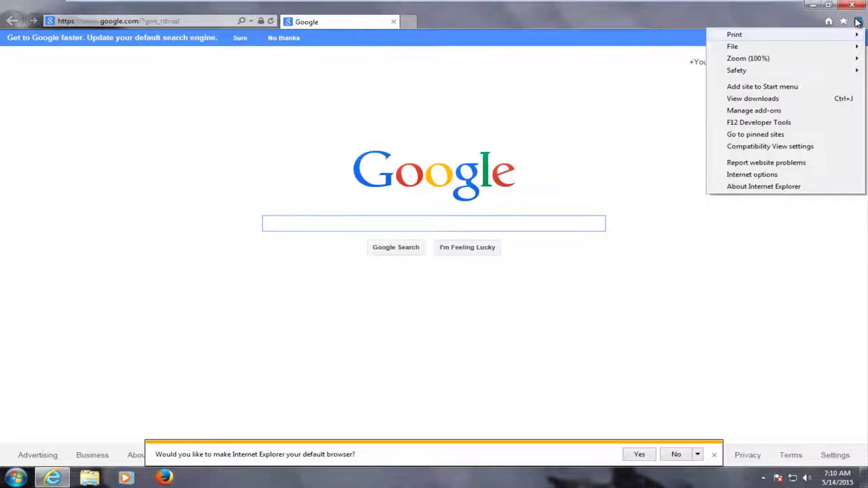
pyautogui.click(764, 111)
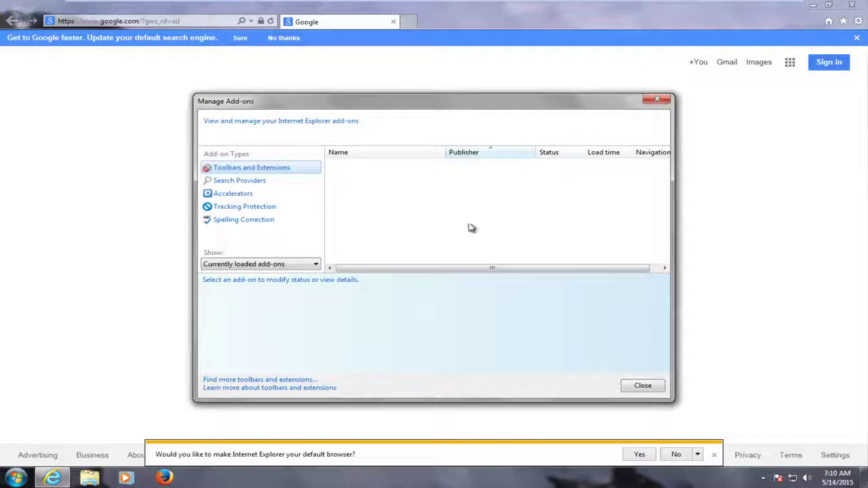
pyautogui.click(659, 100)
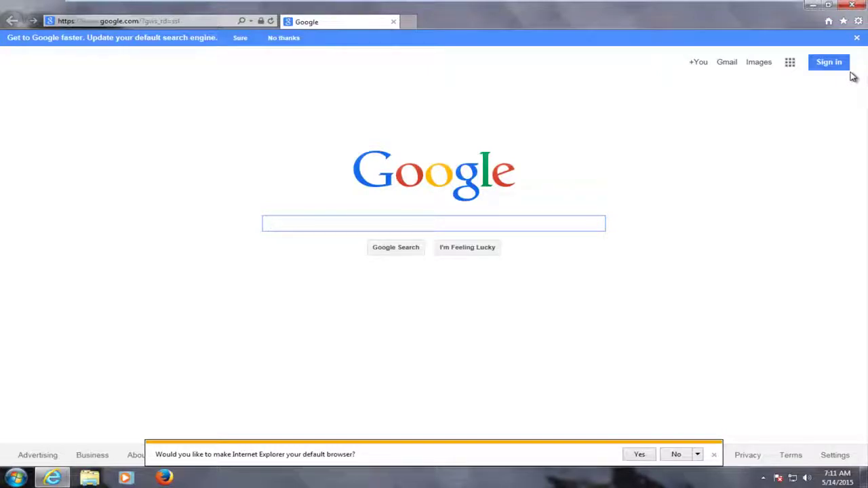
# Set Internet Explorer's home page to the current Google page via Internet Options
pyautogui.click(858, 21)
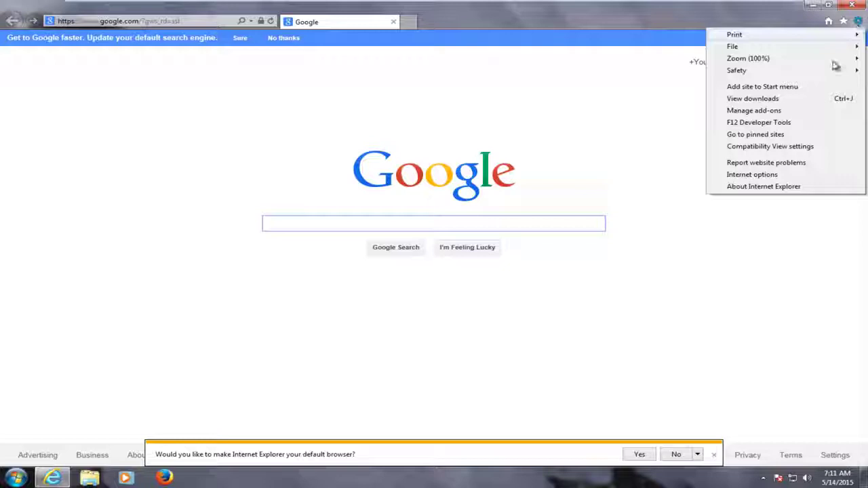
pyautogui.click(752, 174)
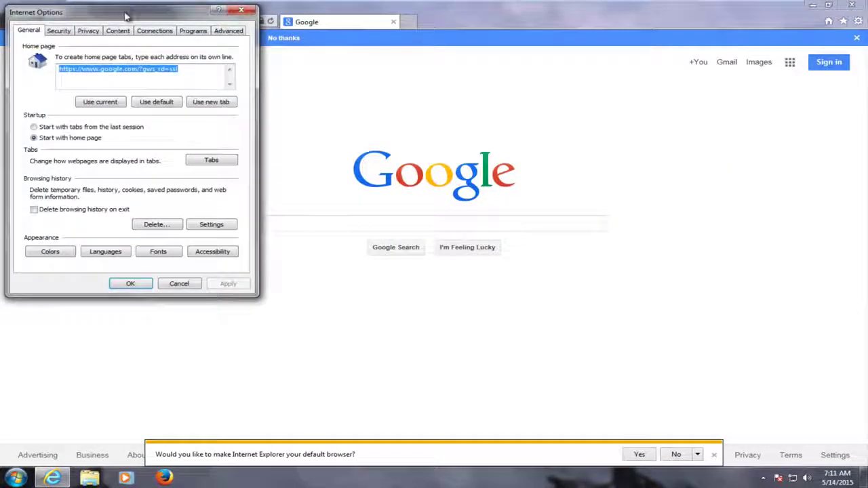
pyautogui.moveTo(125, 15); pyautogui.dragTo(505, 62)
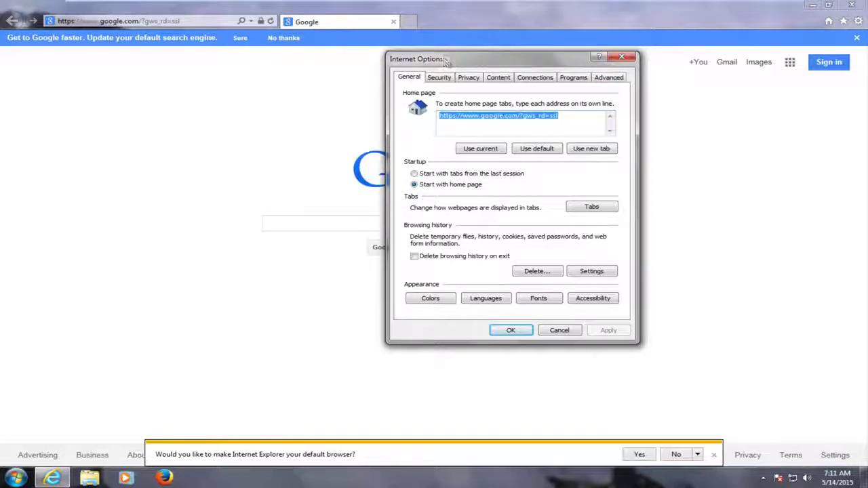
pyautogui.moveTo(446, 61); pyautogui.dragTo(557, 62)
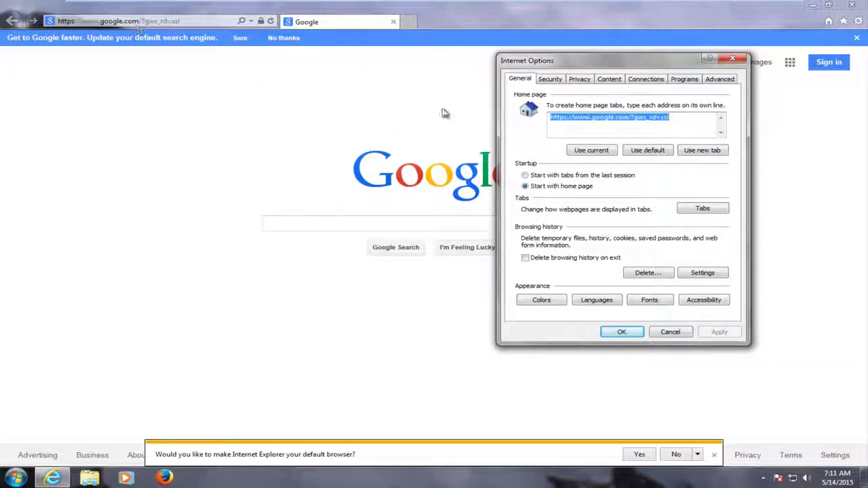
pyautogui.moveTo(557, 61); pyautogui.dragTo(506, 50)
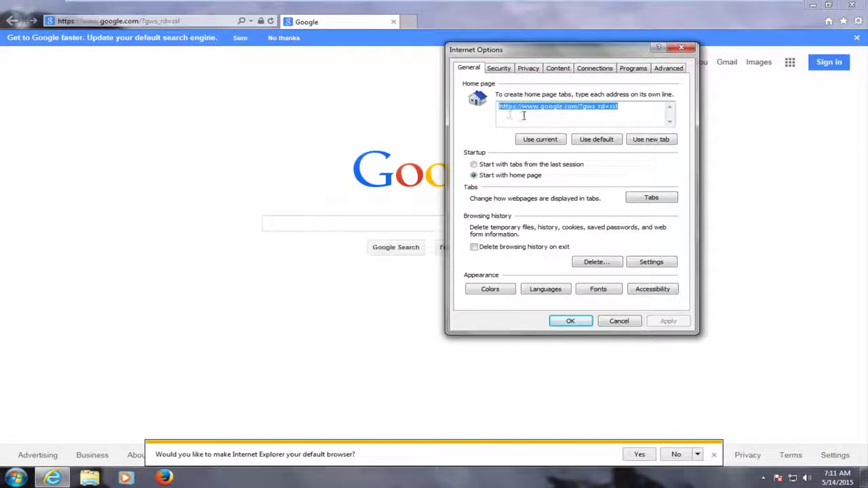
pyautogui.click(546, 141)
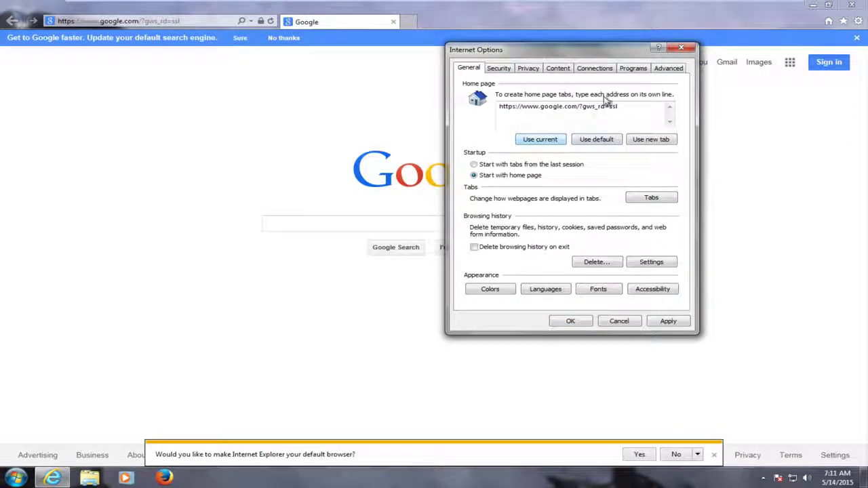
pyautogui.moveTo(637, 107); pyautogui.dragTo(357, 112)
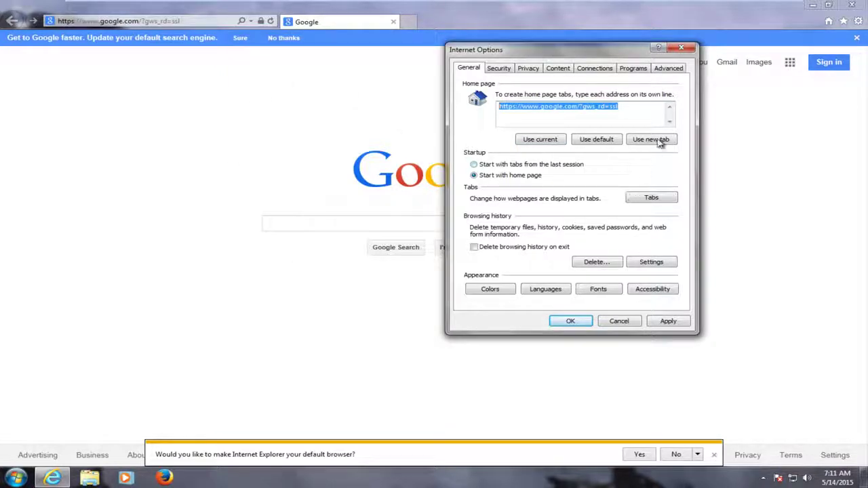
pyautogui.click(571, 321)
# Close Internet Explorer, verify Firefox extensions show only AVG SafeGuard toolbar, then close Firefox
pyautogui.click(851, 5)
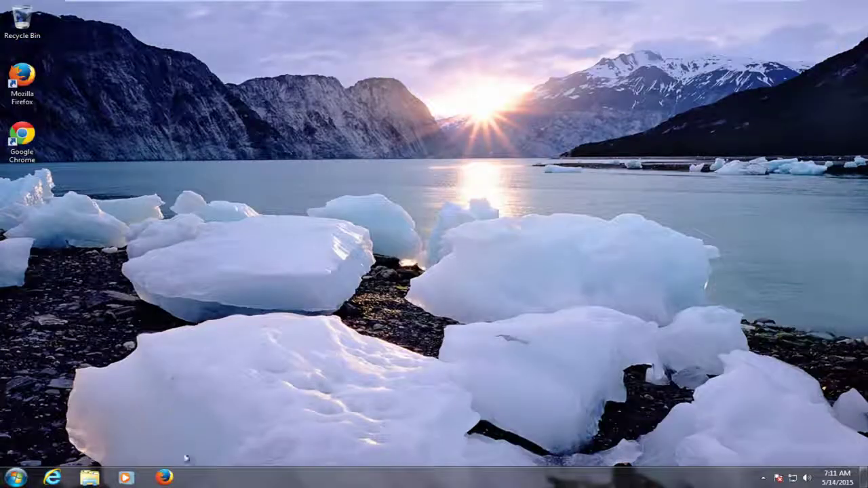
pyautogui.click(167, 477)
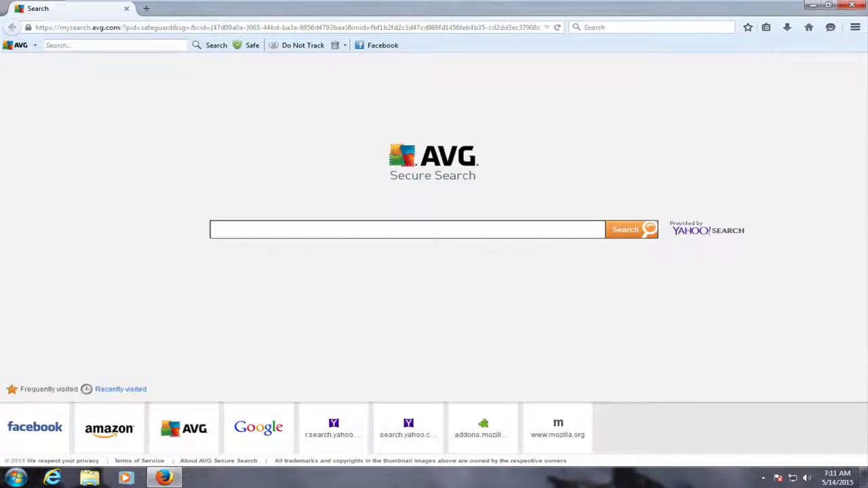
pyautogui.click(855, 28)
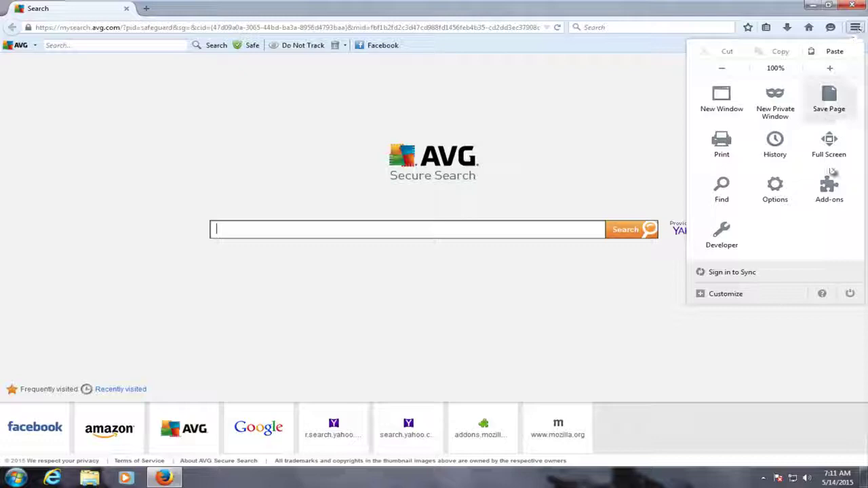
pyautogui.click(833, 197)
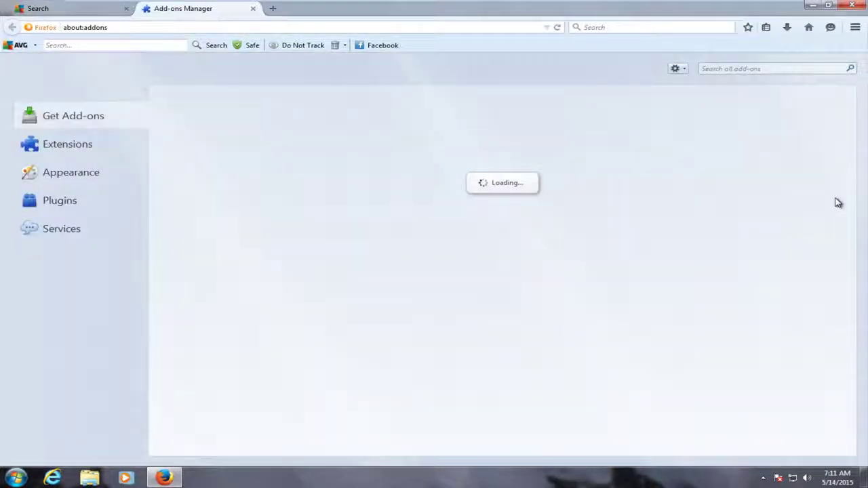
pyautogui.click(61, 144)
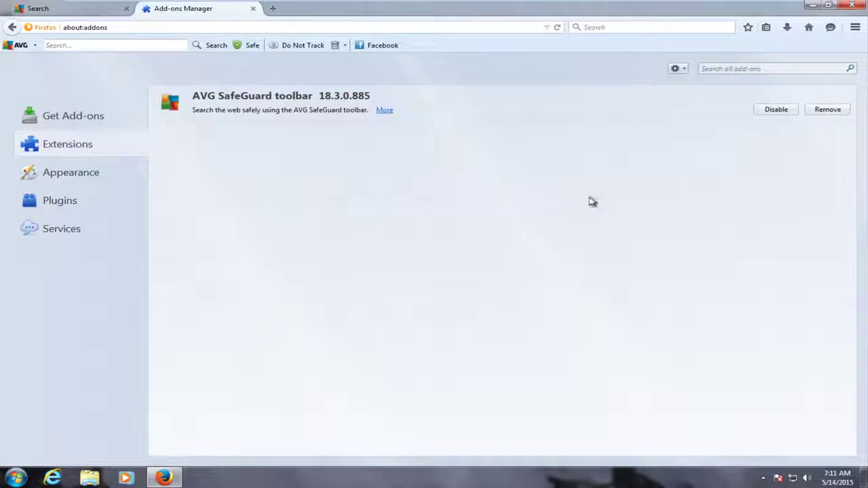
pyautogui.click(855, 4)
pyautogui.click(405, 258)
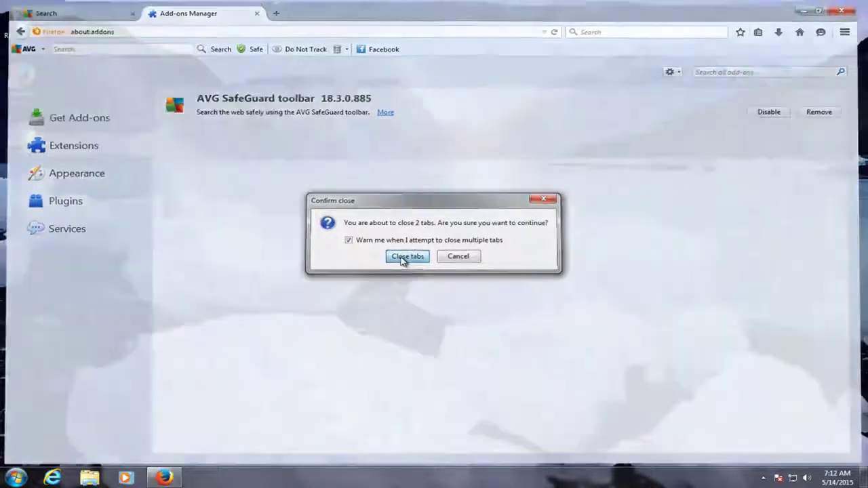
# Check Chrome's extensions list shows only AVG Secure Search and Google Docs, Sheets, Slides
pyautogui.click(25, 140)
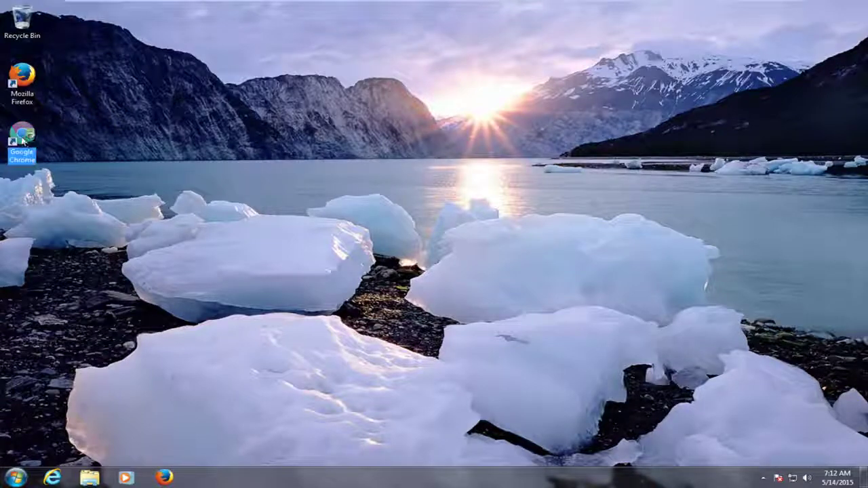
pyautogui.doubleClick(22, 140)
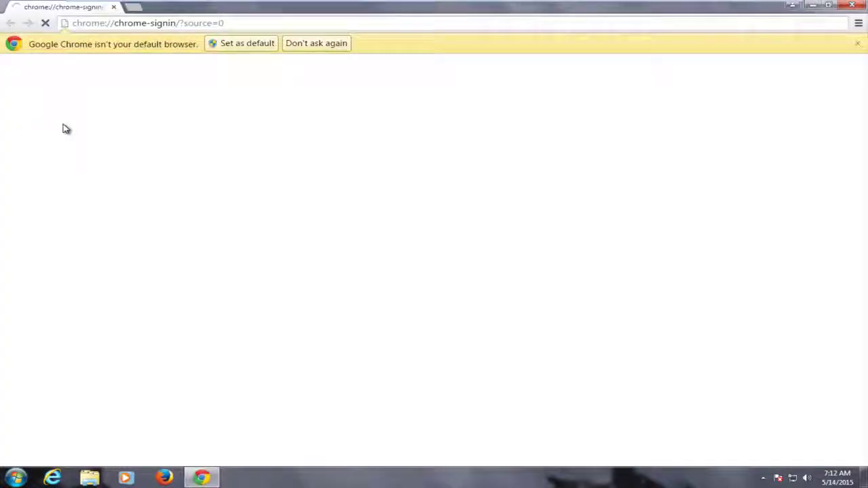
pyautogui.click(859, 44)
pyautogui.click(857, 23)
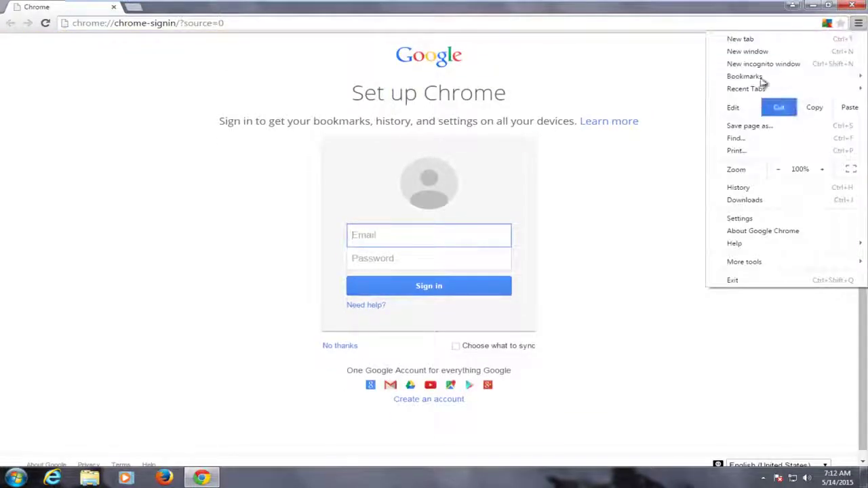
pyautogui.click(746, 221)
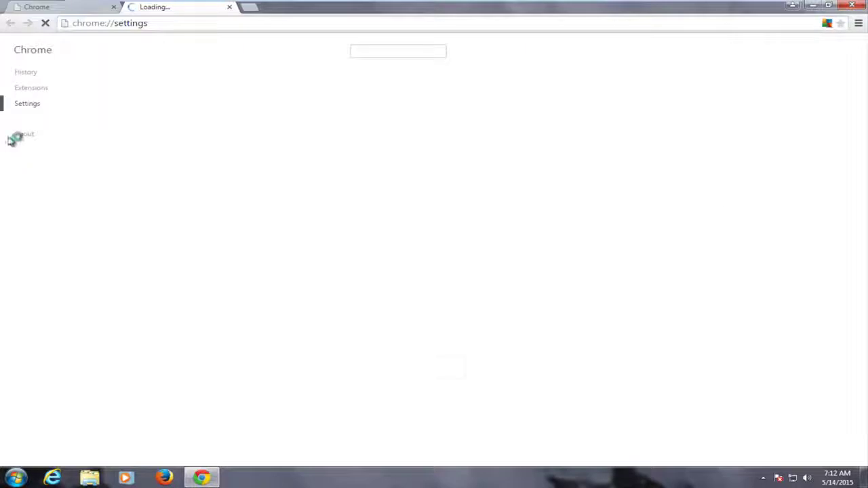
pyautogui.click(29, 91)
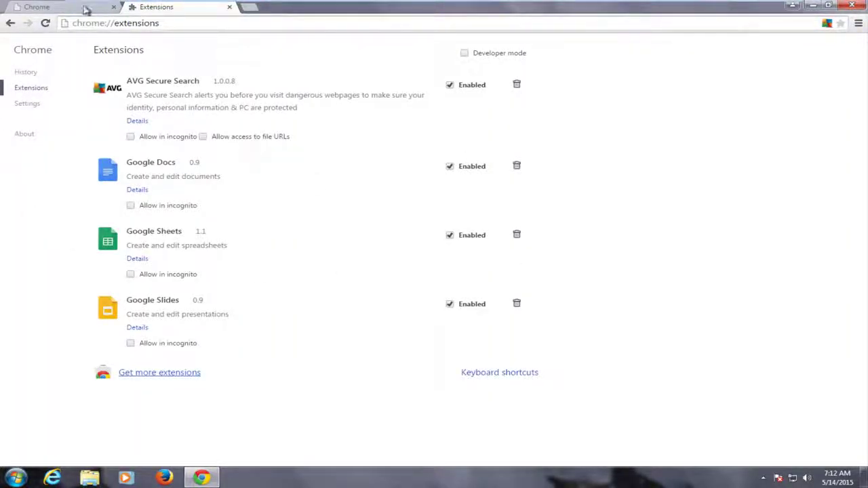
pyautogui.click(62, 8)
# Close the Google Chrome window to return to the desktop
pyautogui.click(851, 6)
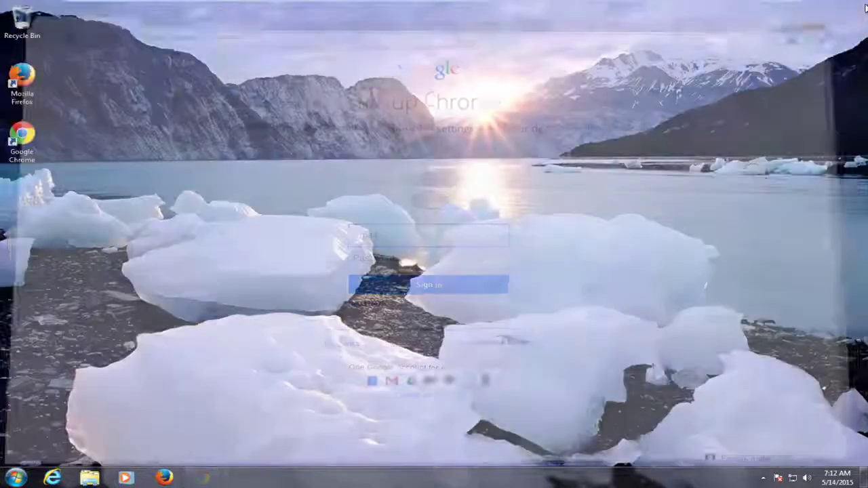